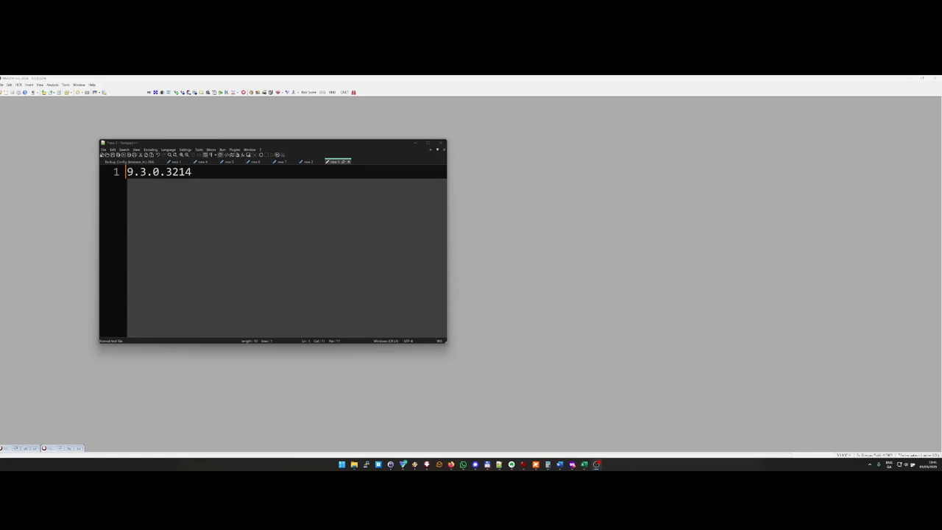
Step: Open the Chronic Disease Management dashboard and show its list of last visits
left_click(592, 313)
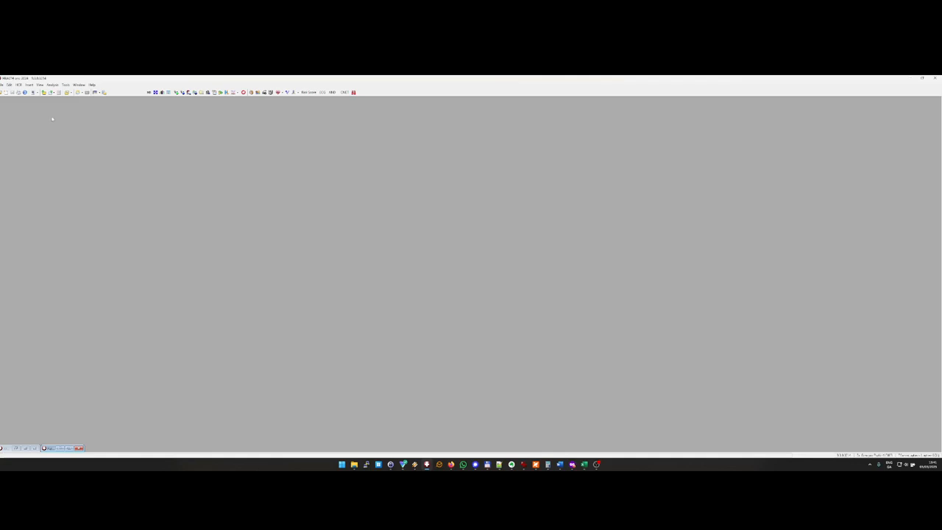
left_click(66, 85)
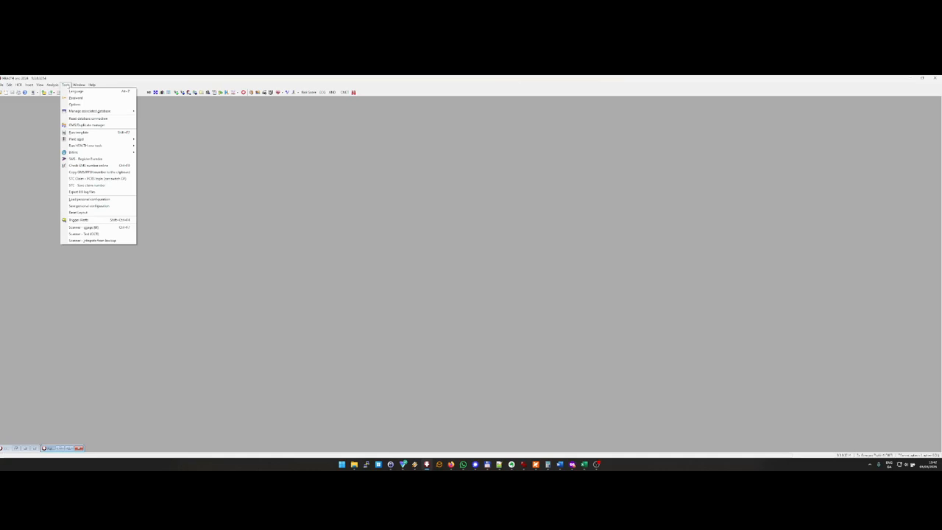
mouse_move(52, 85)
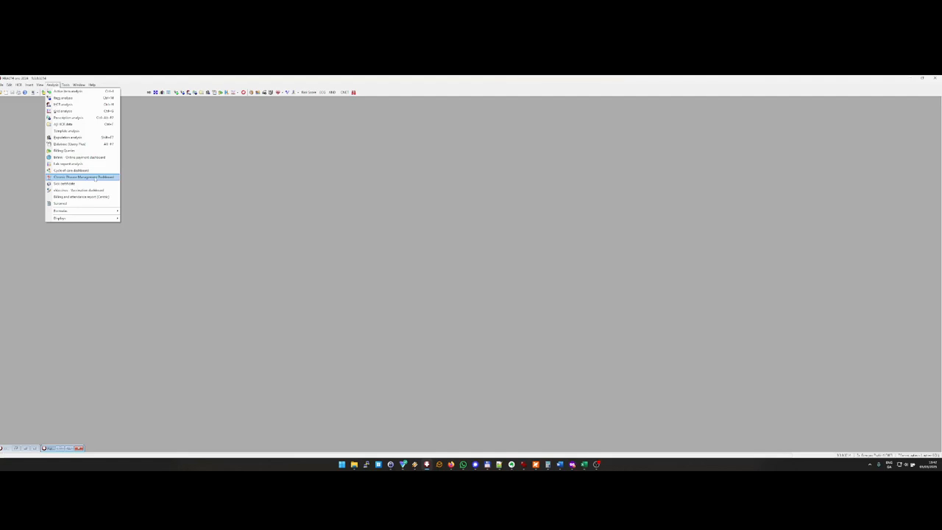
left_click(94, 177)
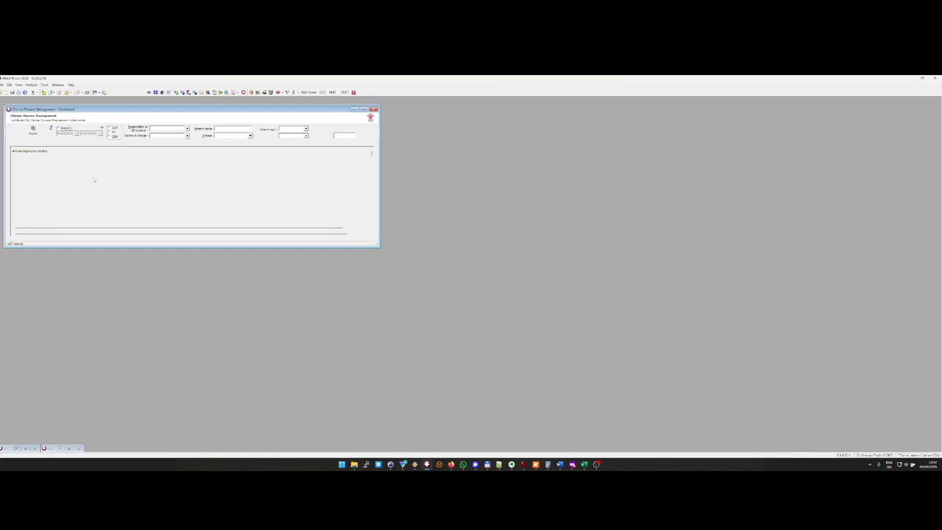
left_click(39, 234)
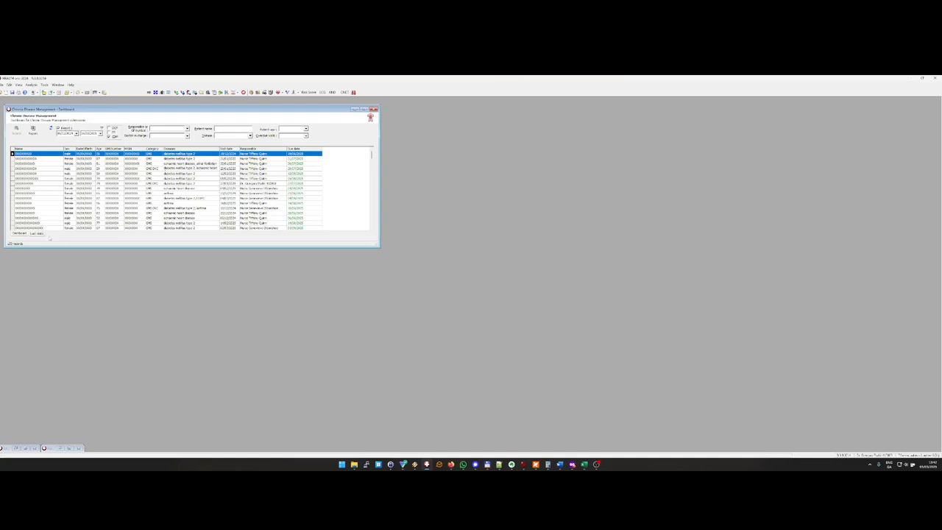
Step: Filter the last visits list to overdue visits and sort it by due date
left_click(306, 136)
left_click(297, 143)
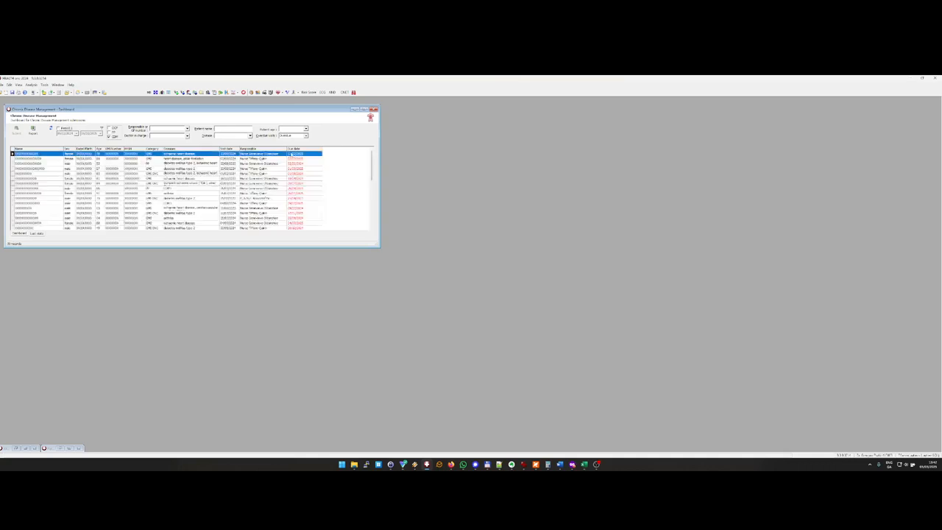
left_click(308, 150)
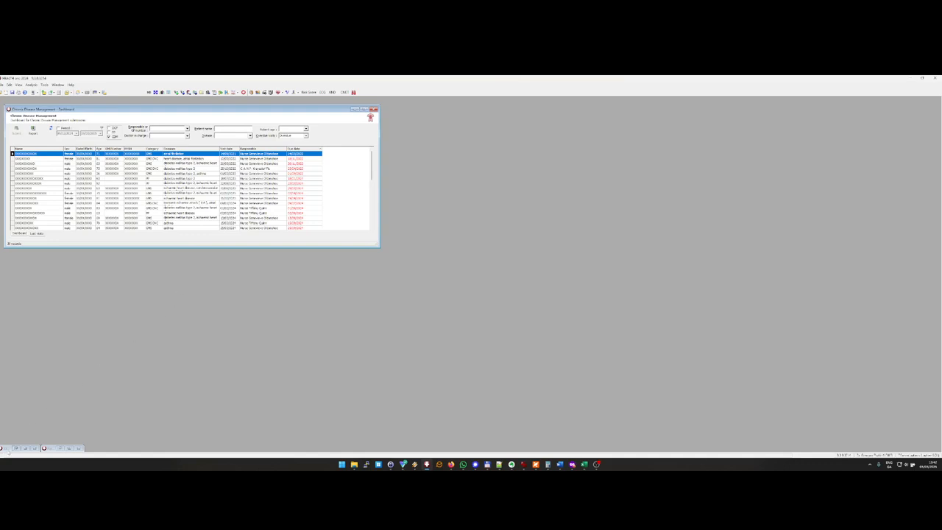
Step: Restore the minimised patient record, deregister that patient from Chronic Disease Management, and refresh the dashboard's overdue list
left_click(15, 448)
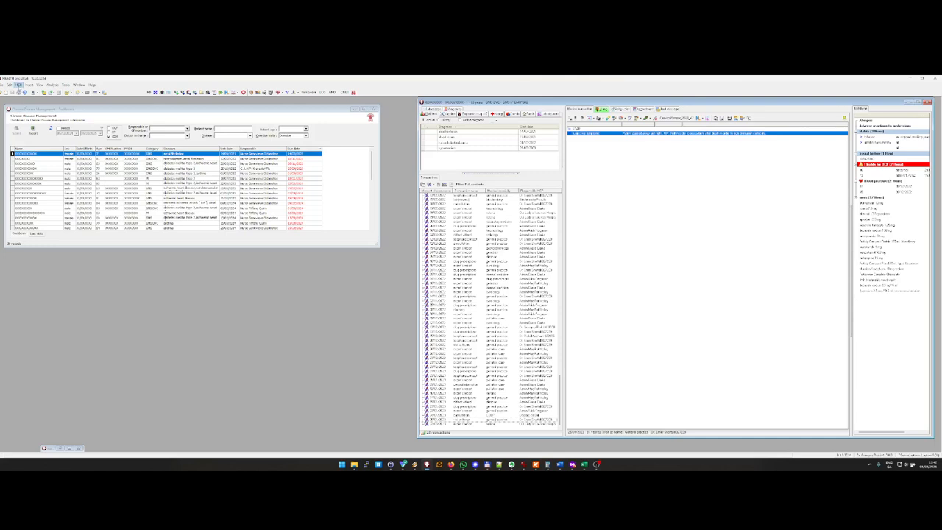
left_click(18, 84)
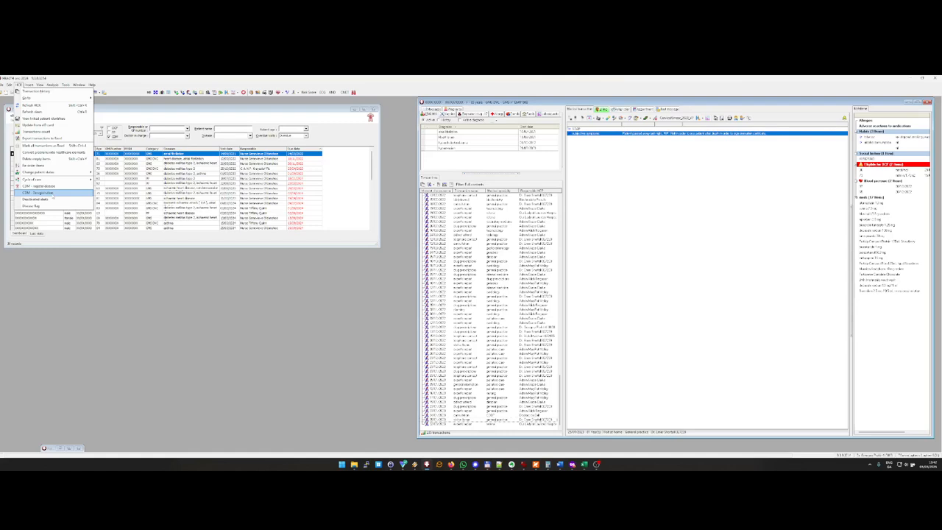
left_click(53, 194)
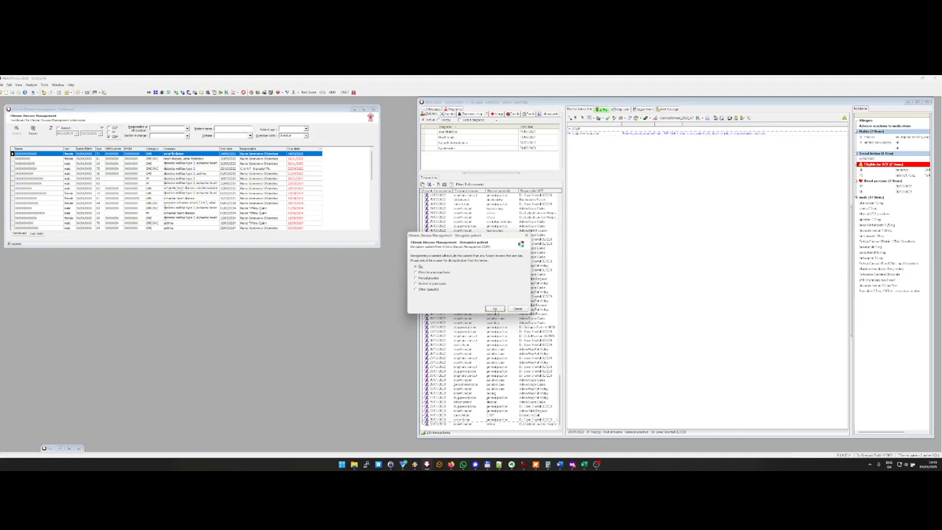
left_click(494, 309)
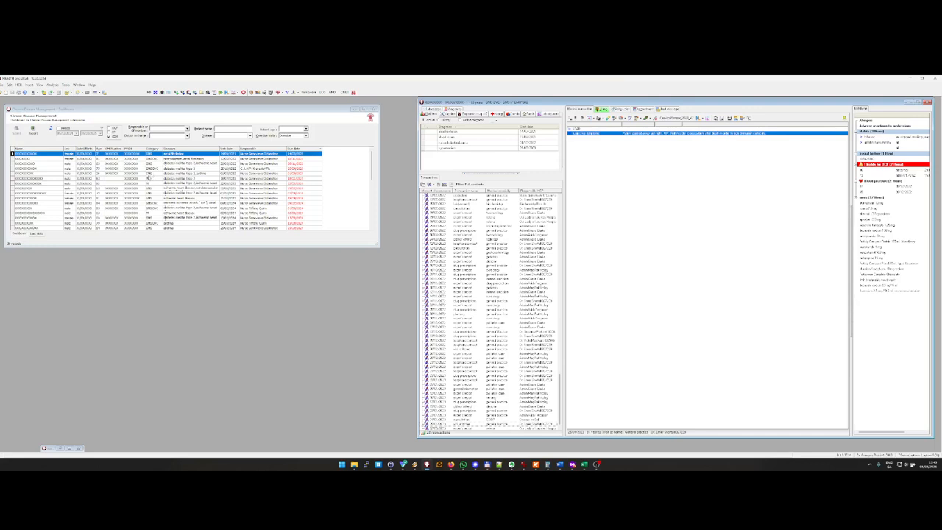
left_click(52, 129)
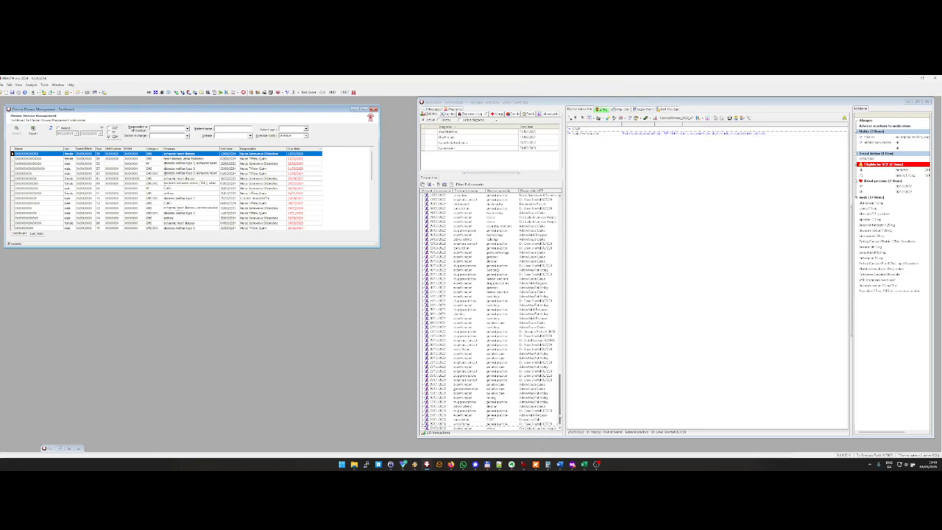
Step: Review the patient's chronic disease registration entries in the identification transaction, an enlarged screenshot of them, and a past chronic disease management consultation
left_click_drag(560, 415, 559, 330)
left_click_drag(554, 230, 554, 209)
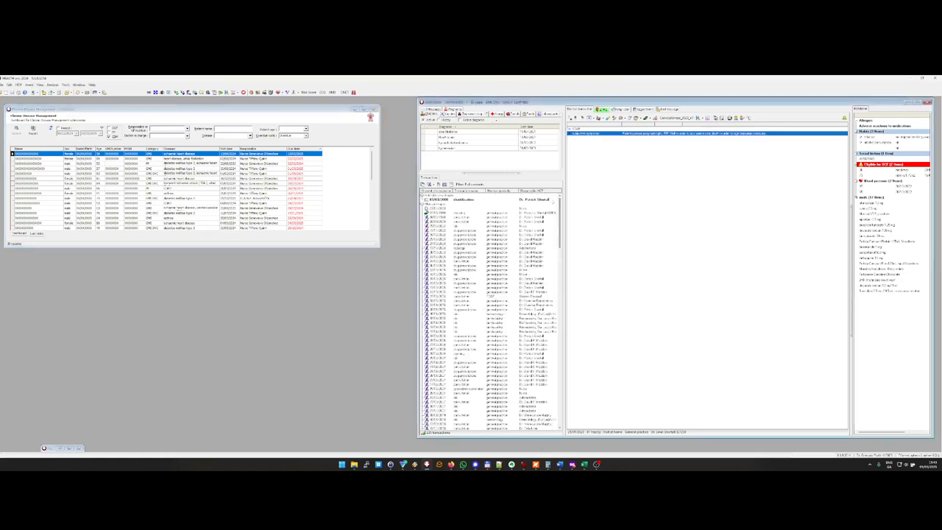
left_click(548, 199)
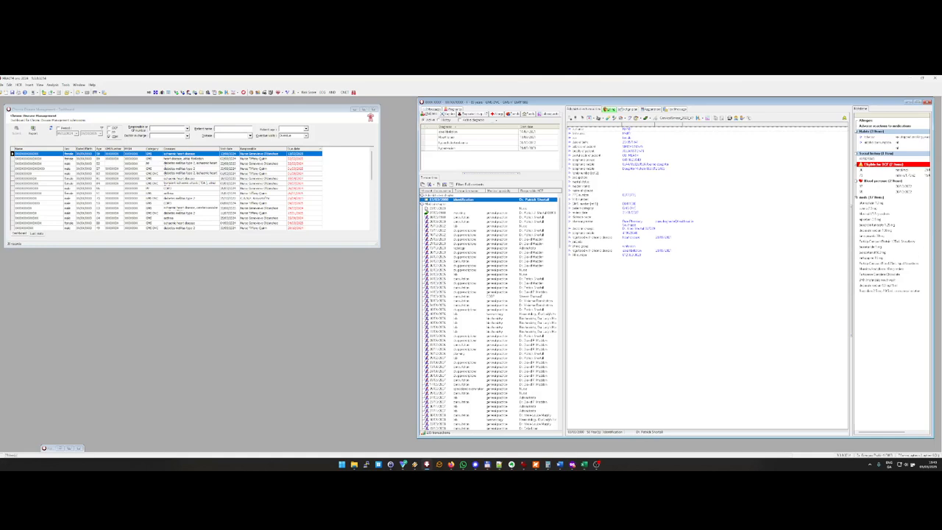
key("alt+Tab")
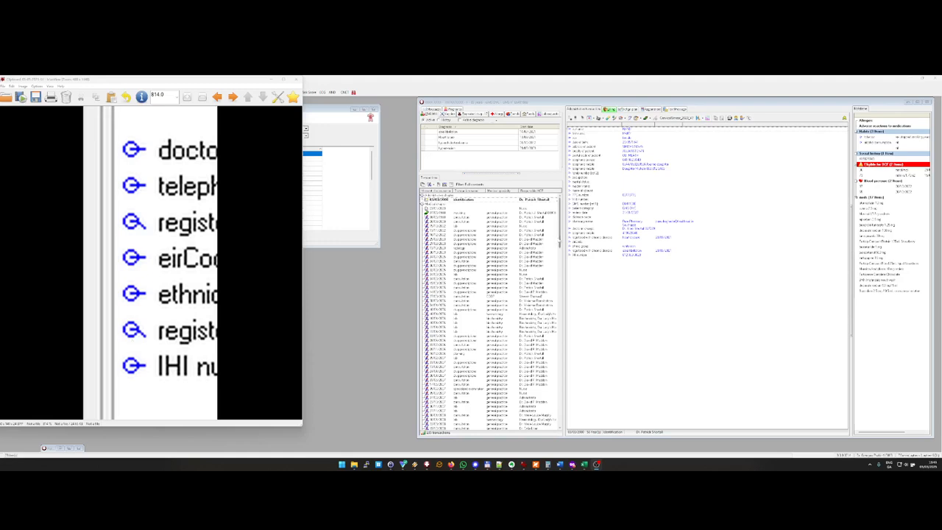
key("Escape")
scroll(557, 370, "down", 10)
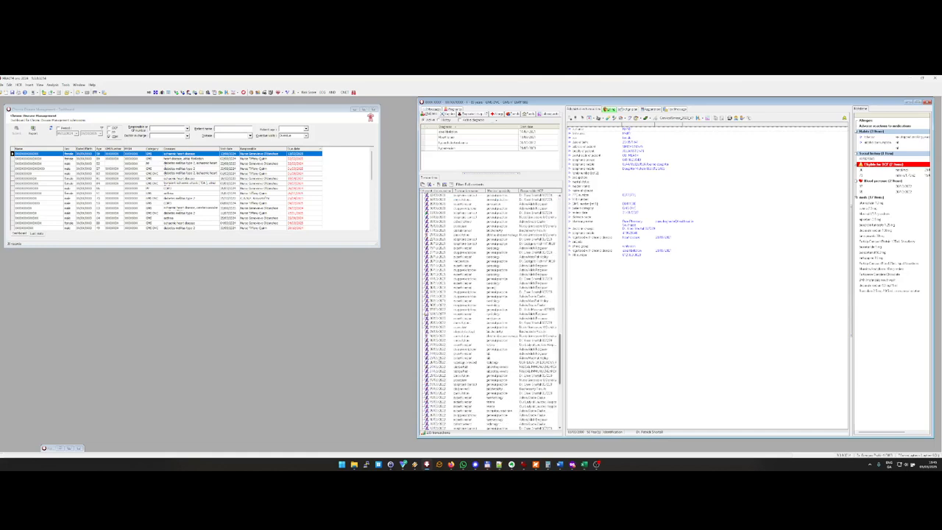
left_click(448, 336)
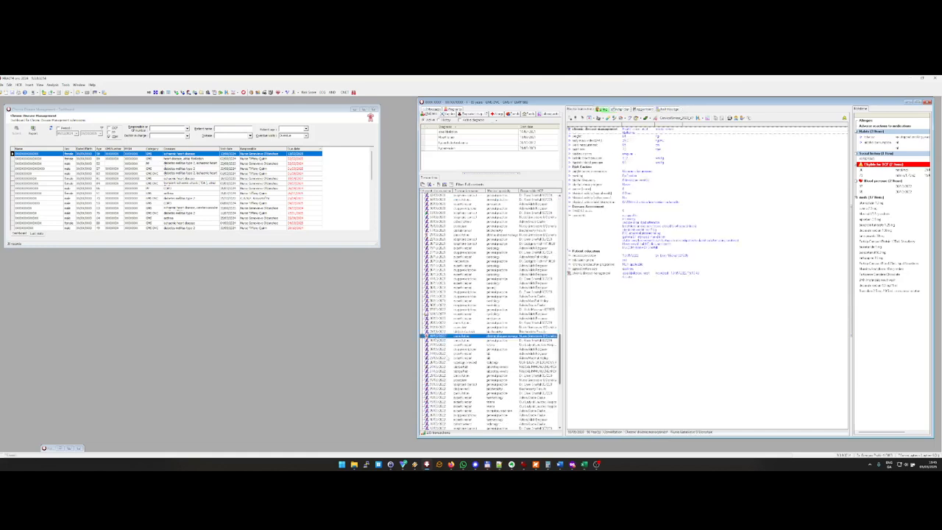
Step: Go to the newest planning transaction in the patient's record and add a planning item about CDM
left_click(448, 359)
scroll(448, 358, "down", 10)
left_click(449, 424)
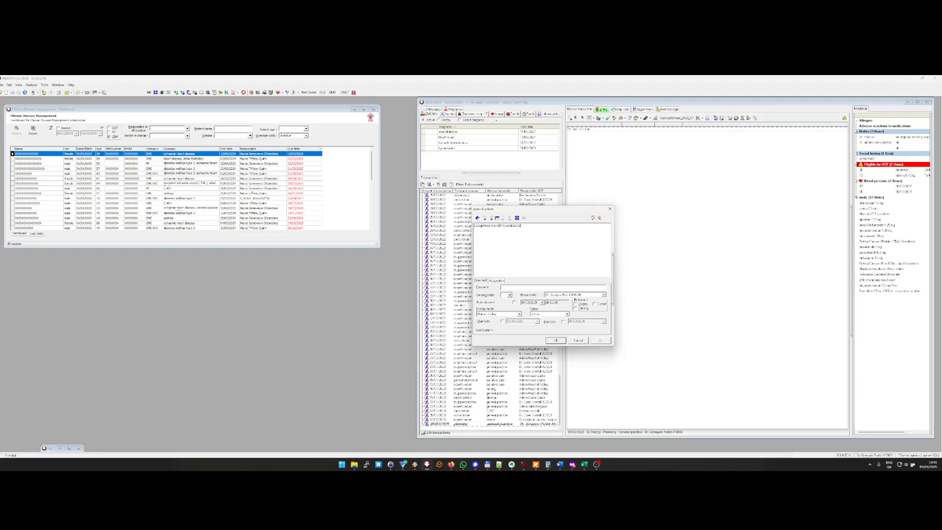
key("Return")
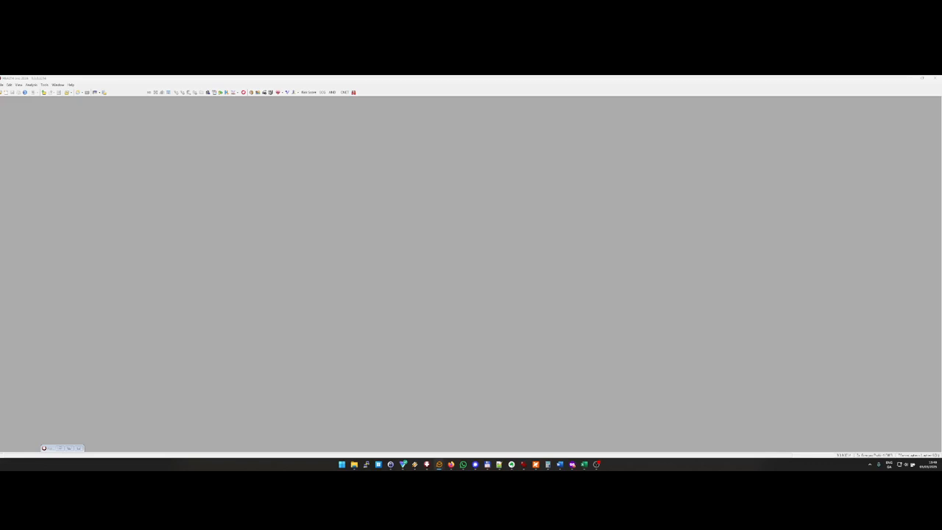
left_click(837, 303)
key("alt+Tab")
left_click(51, 79)
left_click(31, 85)
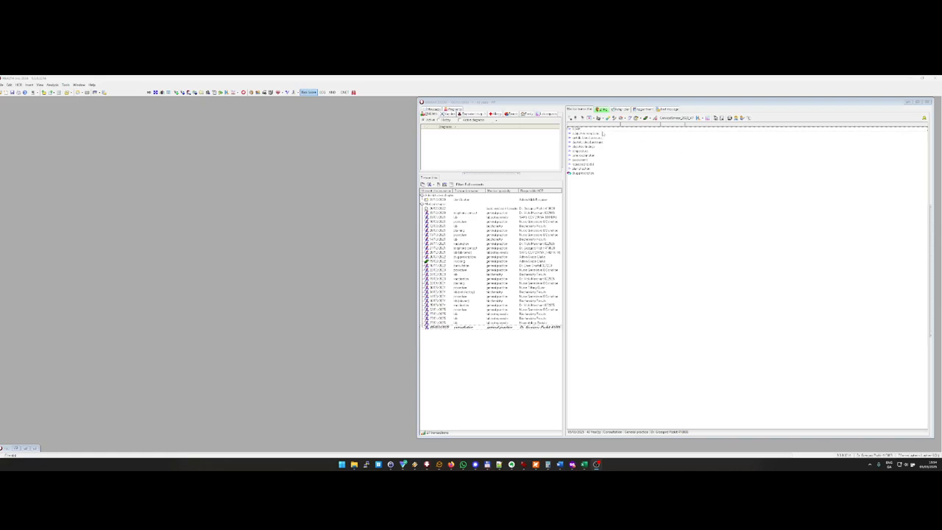
Step: Try to start a Chronic Disease Management protocol in the open consultation
left_click(591, 118)
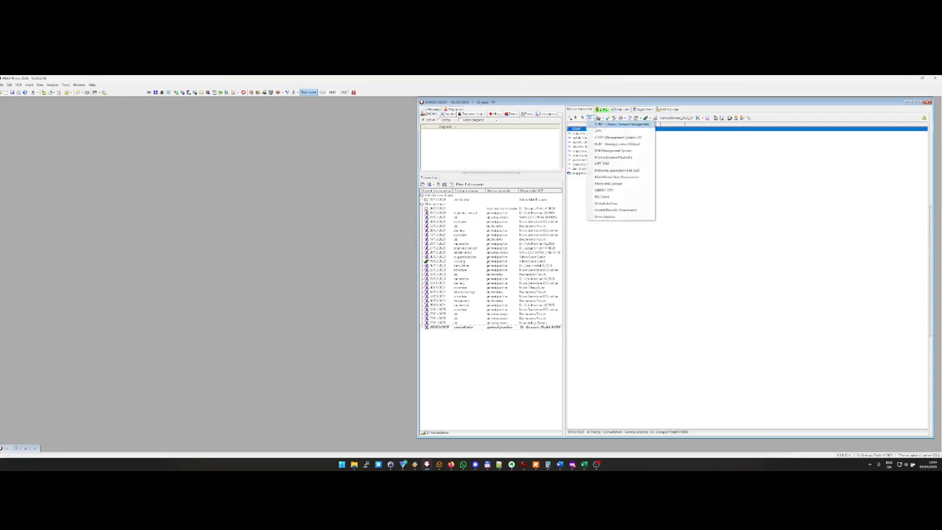
left_click(613, 129)
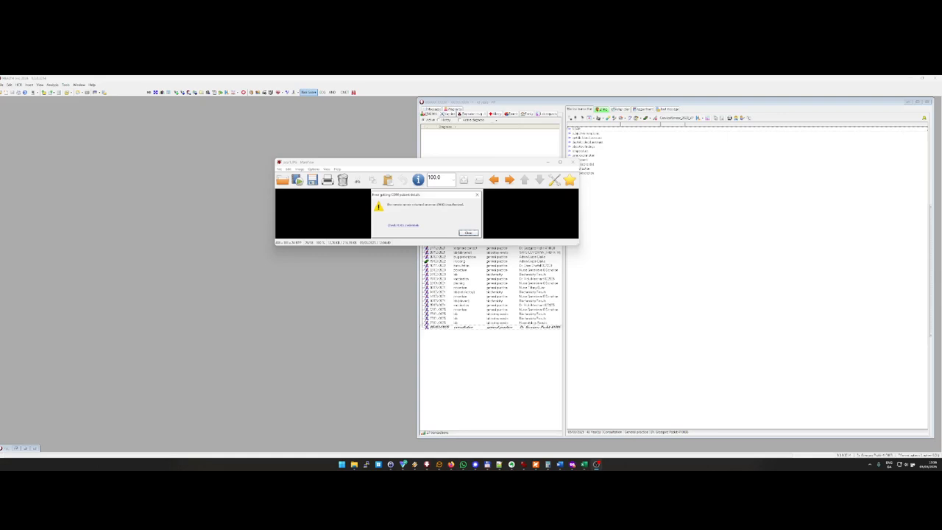
Step: Examine the saved screenshots of the CDM patient details error and the PCRS credentials editor in the image viewer
key("Right")
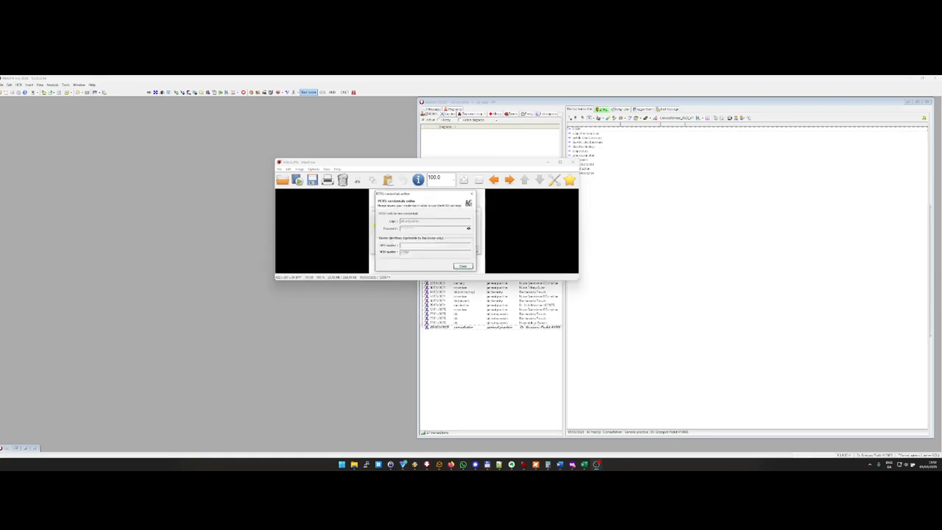
key("Right")
left_click(509, 180)
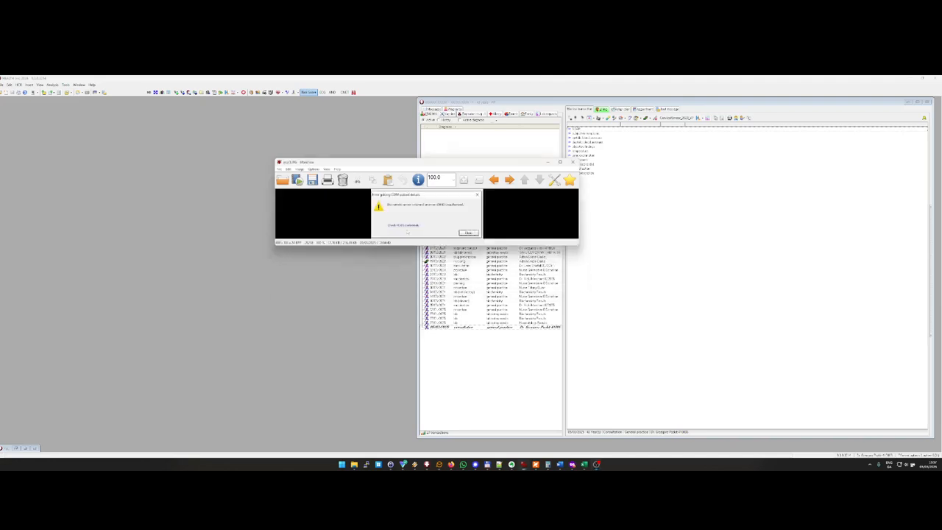
left_click(494, 180)
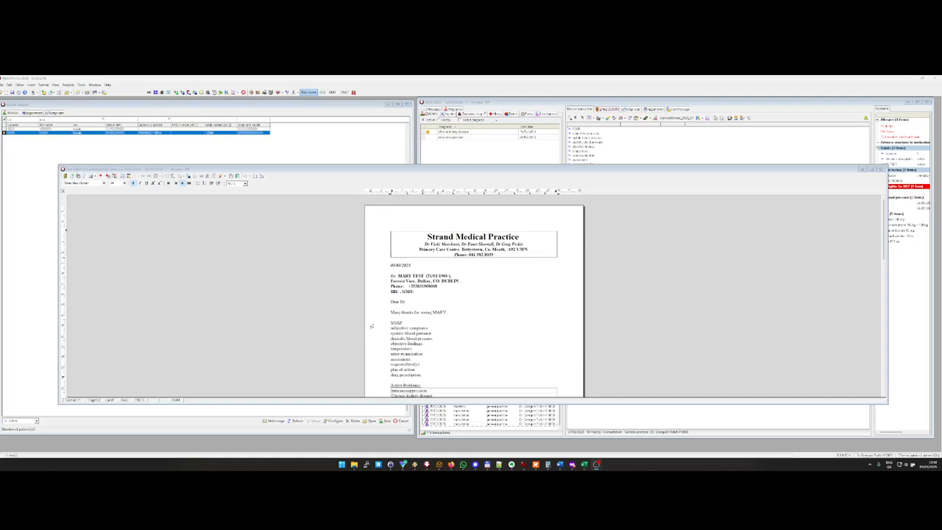
Step: Create a Healthmail message with the open letter attached as a PDF and choose the recipient from the address book
left_click(77, 175)
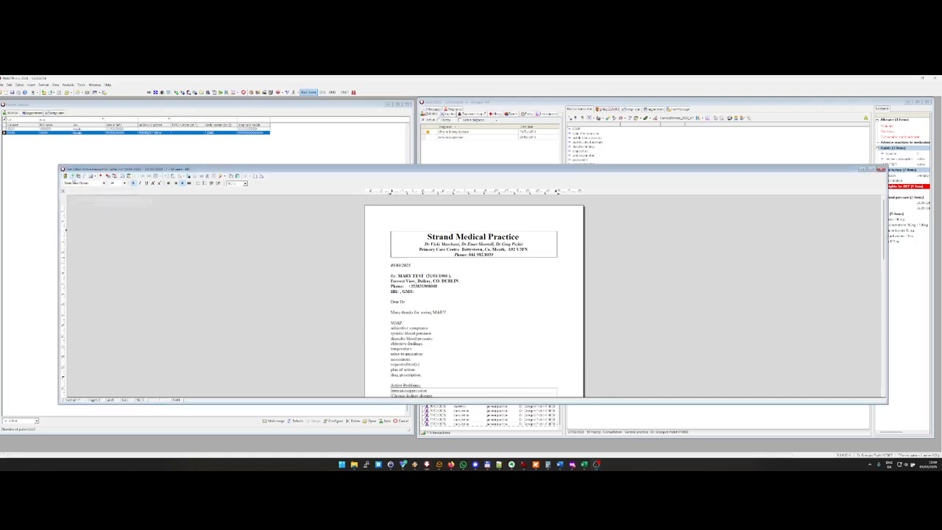
left_click(92, 182)
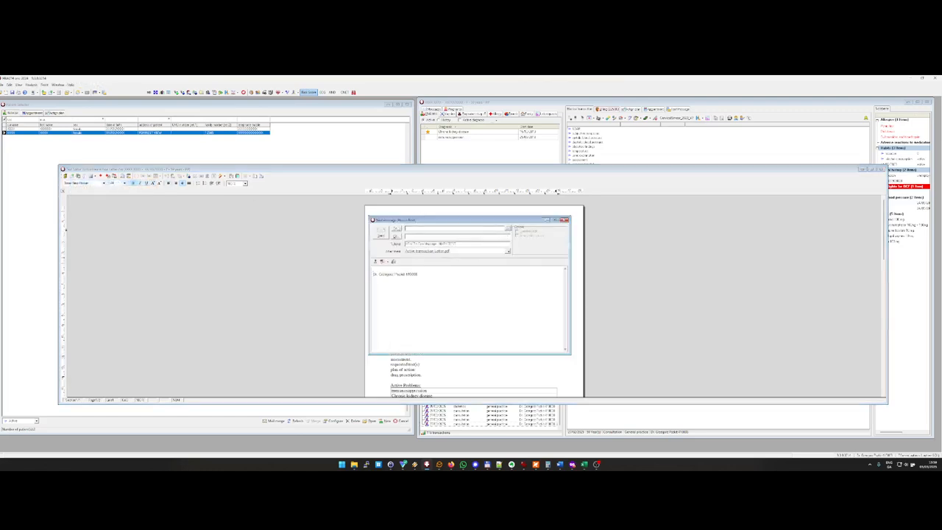
left_click(396, 229)
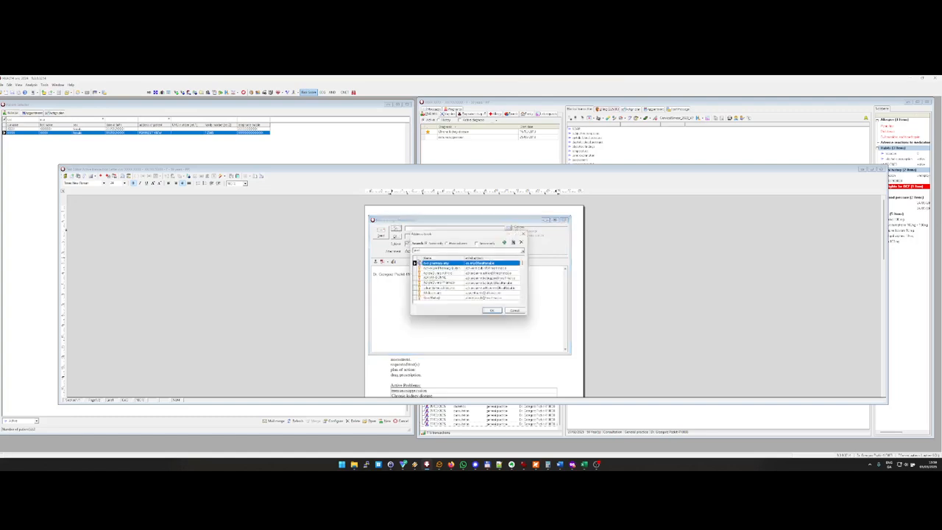
double_click(434, 264)
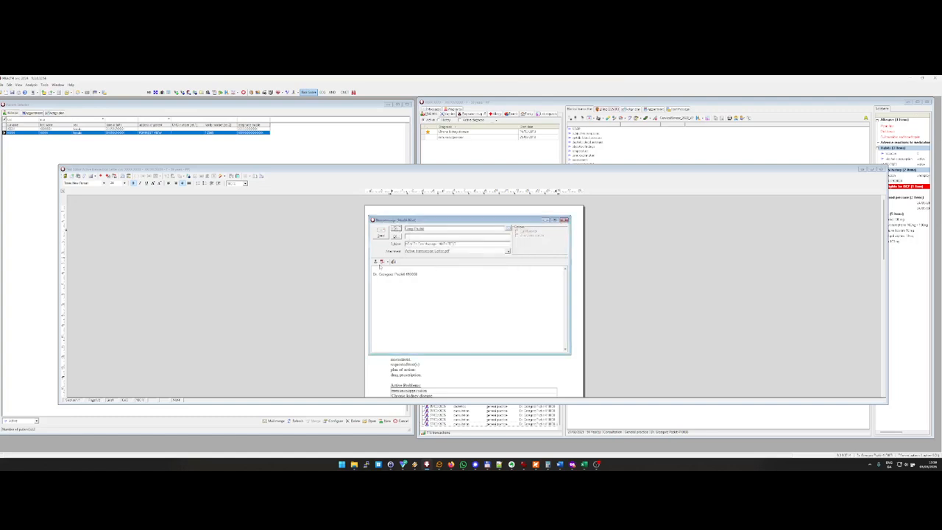
Step: Attach the screening protocol PDF from the patient record's documents to the message and send it
left_click(387, 262)
left_click(387, 270)
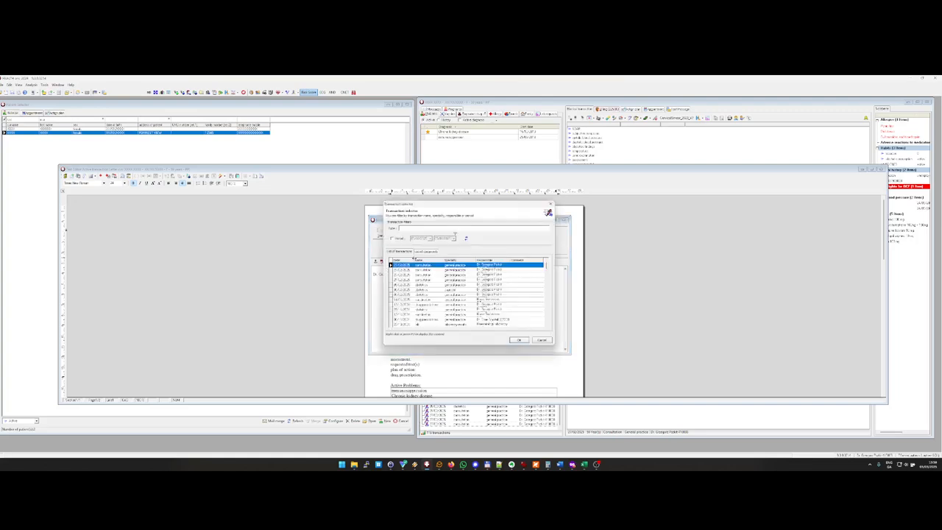
left_click(424, 251)
double_click(454, 308)
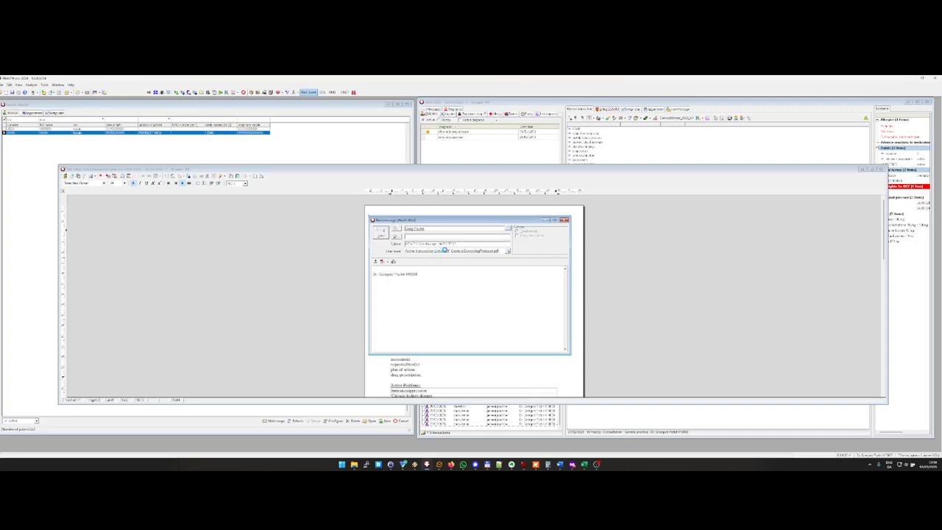
left_click(469, 283)
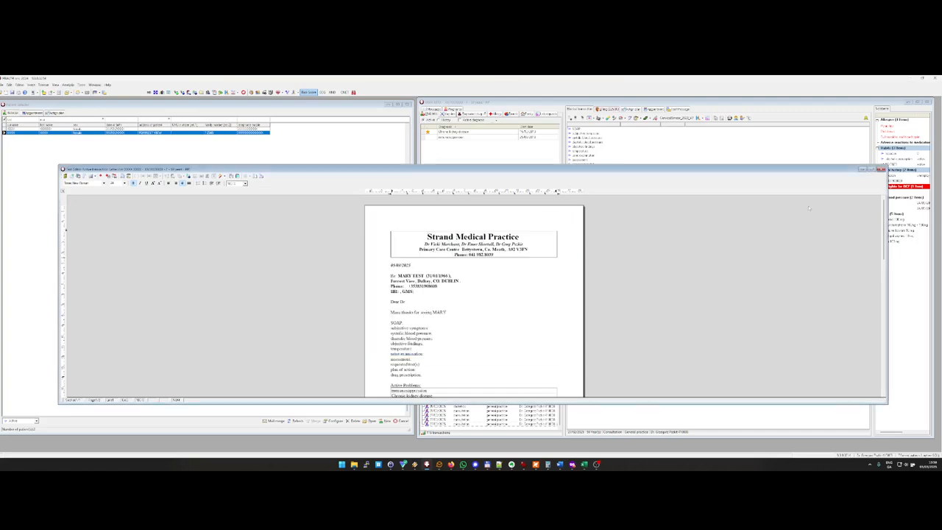
Step: Close the letter, saving it as a document in the patient's active transaction
left_click(881, 170)
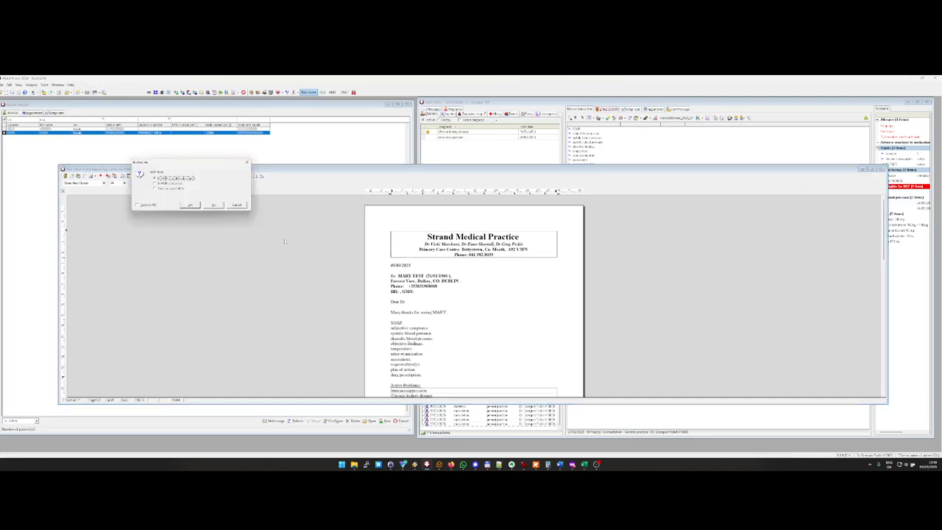
left_click(190, 205)
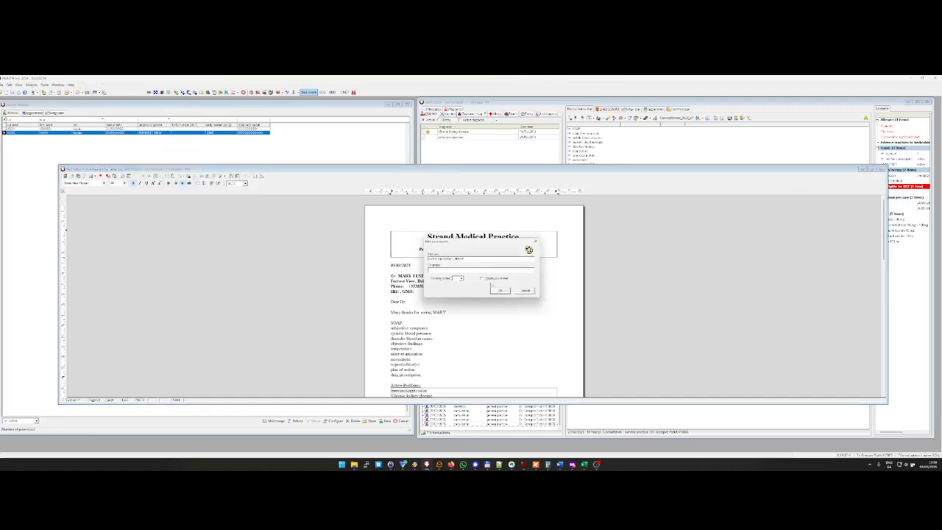
left_click(499, 290)
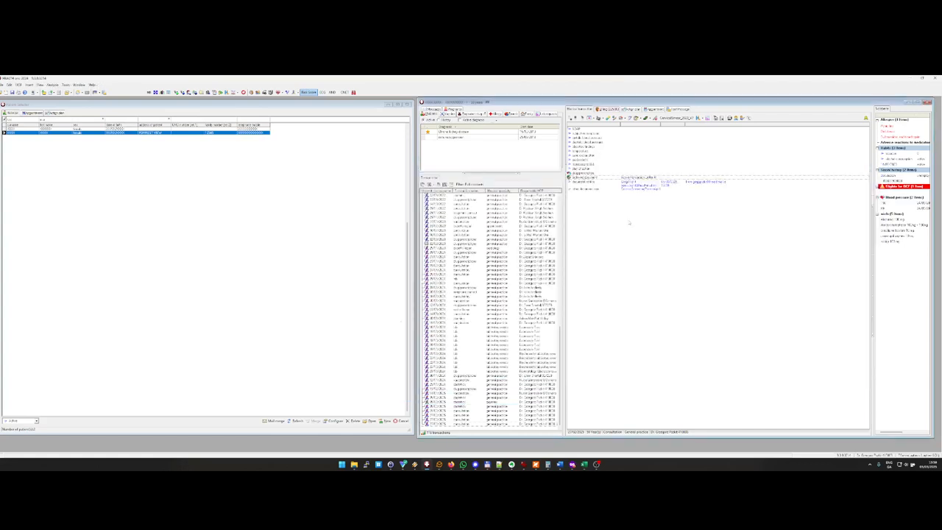
Step: Review the sent message and attached document entries in the patient's transaction, and dismiss the new-mail notification
left_click(631, 185)
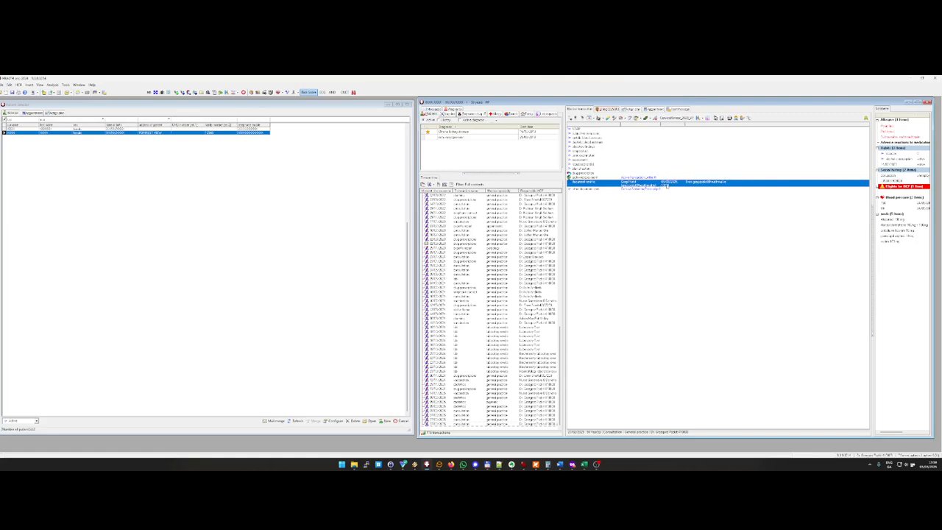
left_click(650, 189)
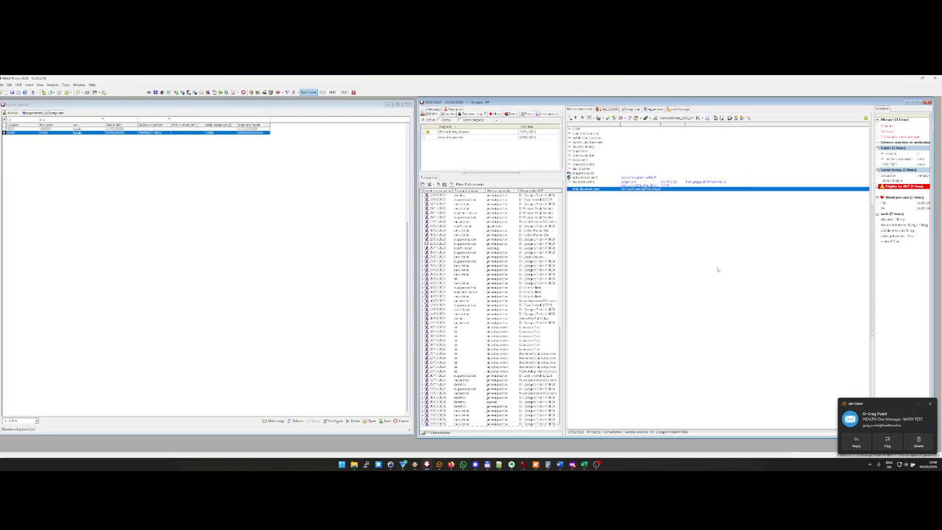
left_click(917, 447)
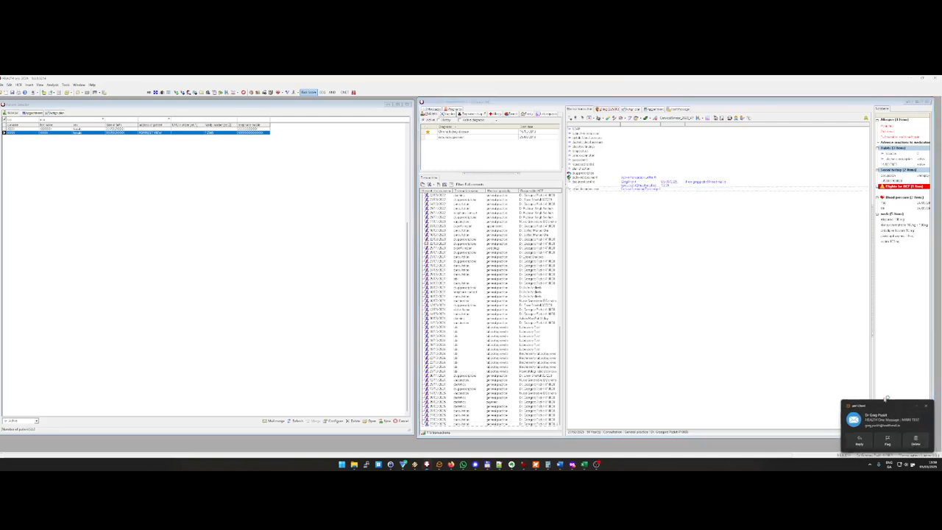
left_click(788, 302)
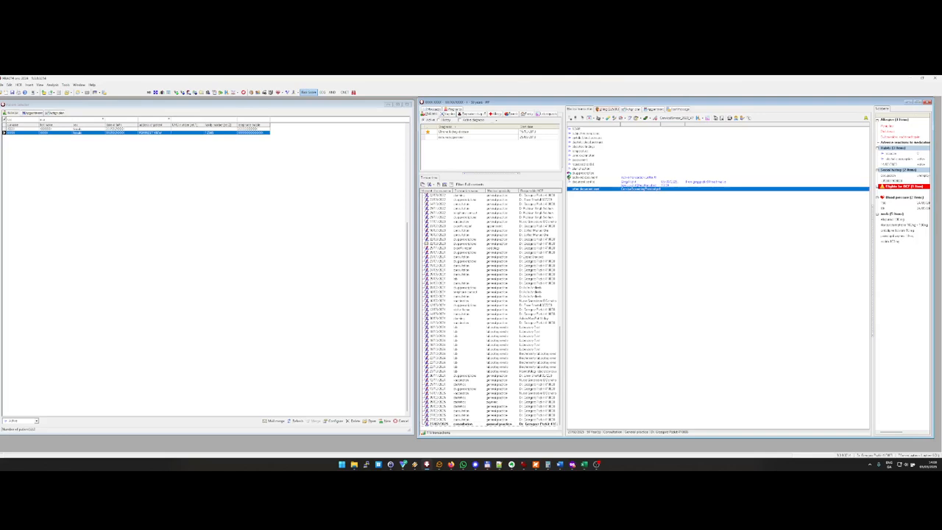
Step: Switch to the Firefox private window with the Healthmail sign-in and open the 2FAS authenticator website in a new tab
key("alt+Tab")
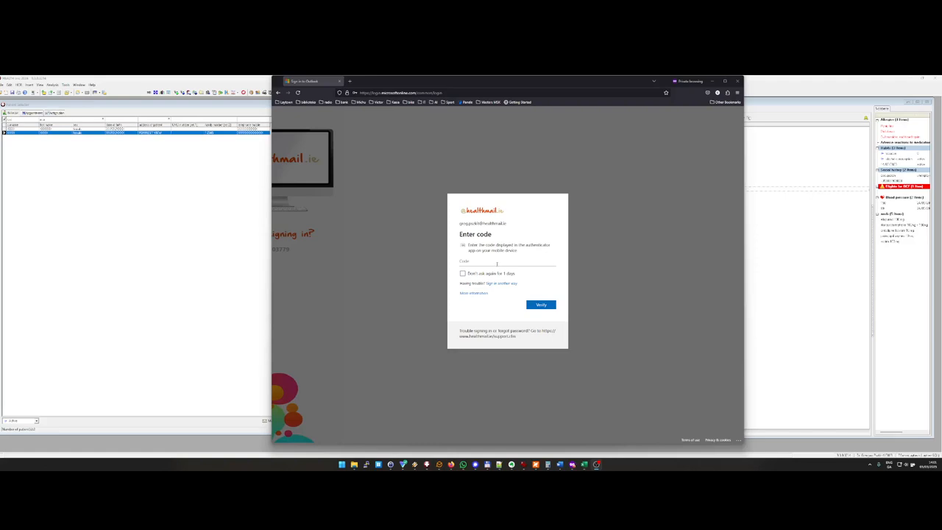
left_click(497, 263)
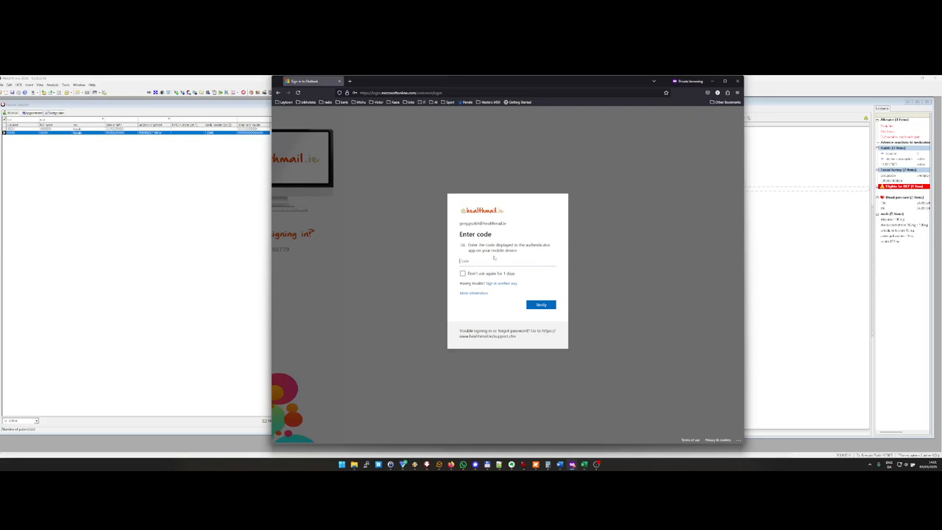
key("ctrl+t")
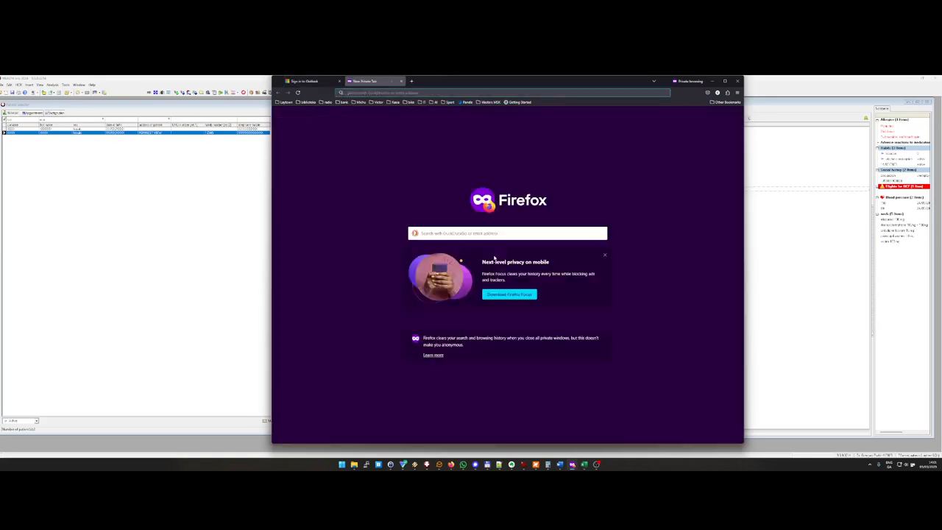
type("2fas")
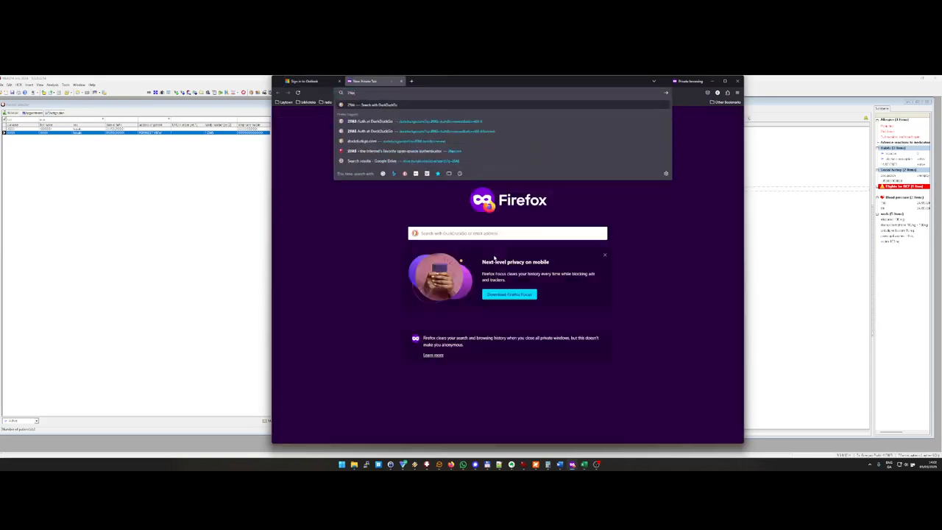
key("Down")
key("Down")
key("Down")
key("Down")
key("Return")
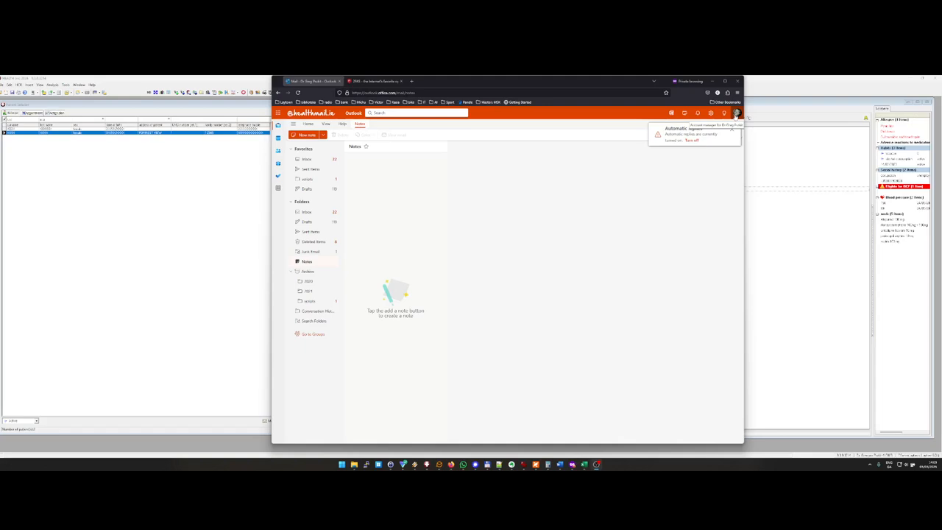
Step: Open the security info of the signed-in Healthmail account and highlight the Authenticator app sign-in method
left_click(737, 114)
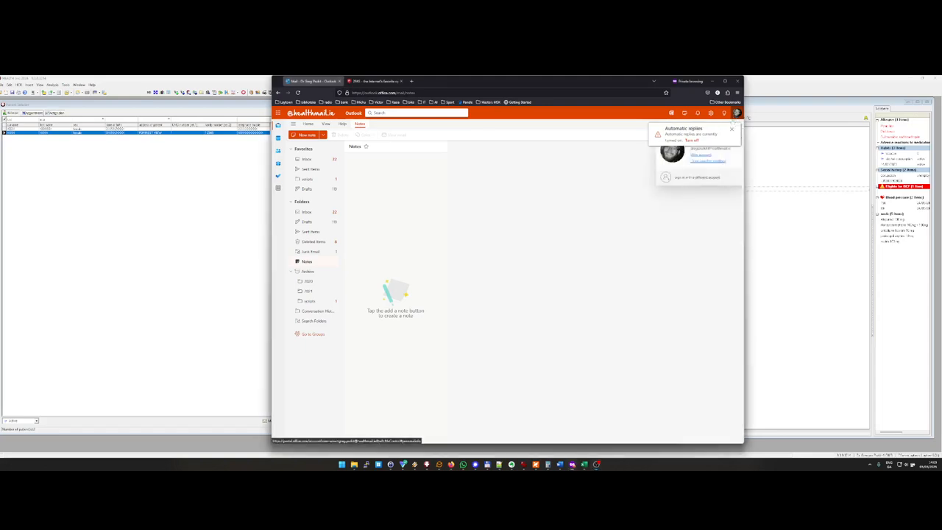
left_click(700, 155)
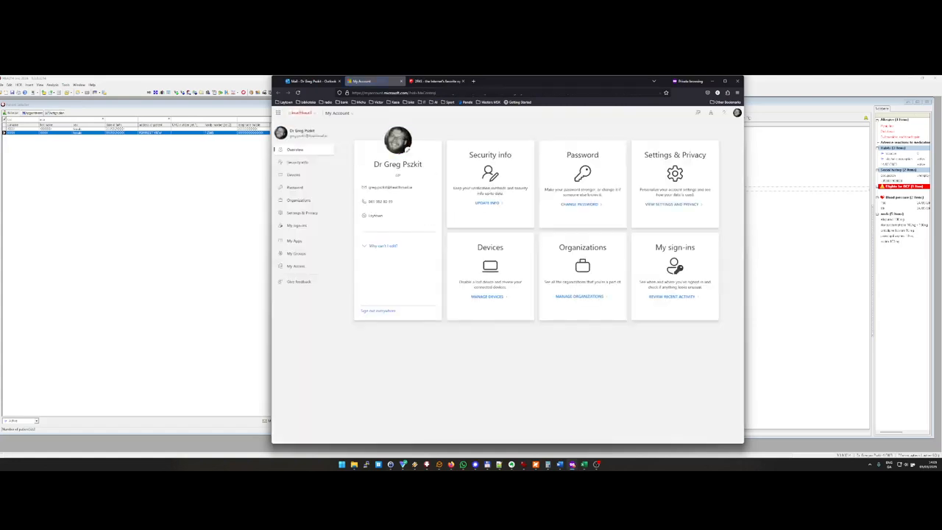
left_click(487, 203)
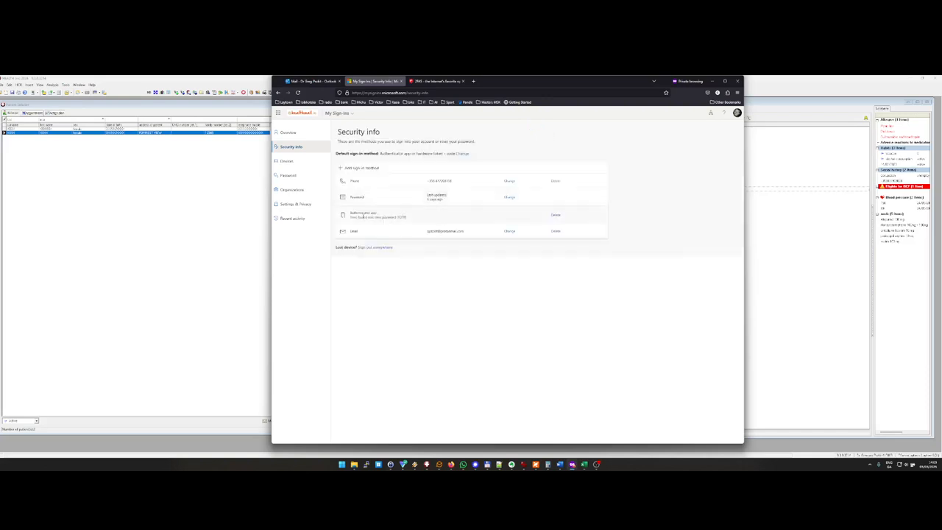
left_click_drag(351, 212, 400, 218)
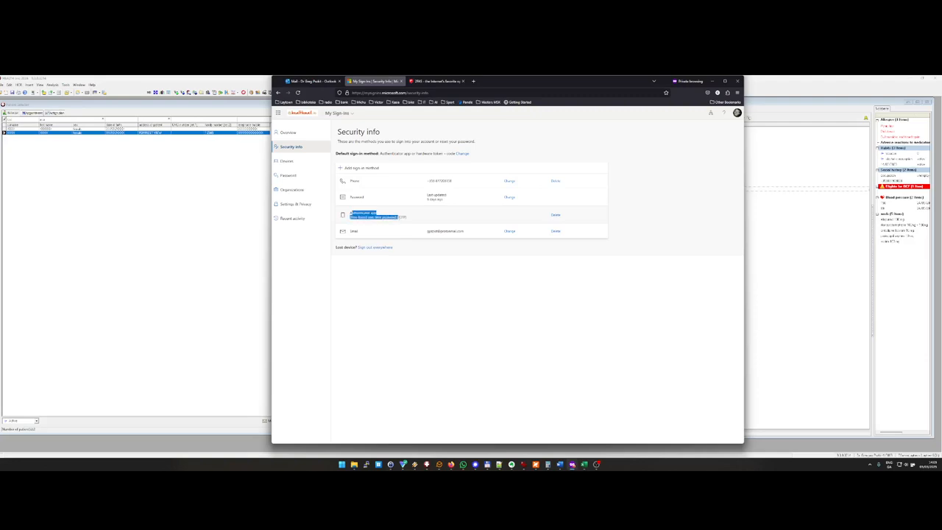